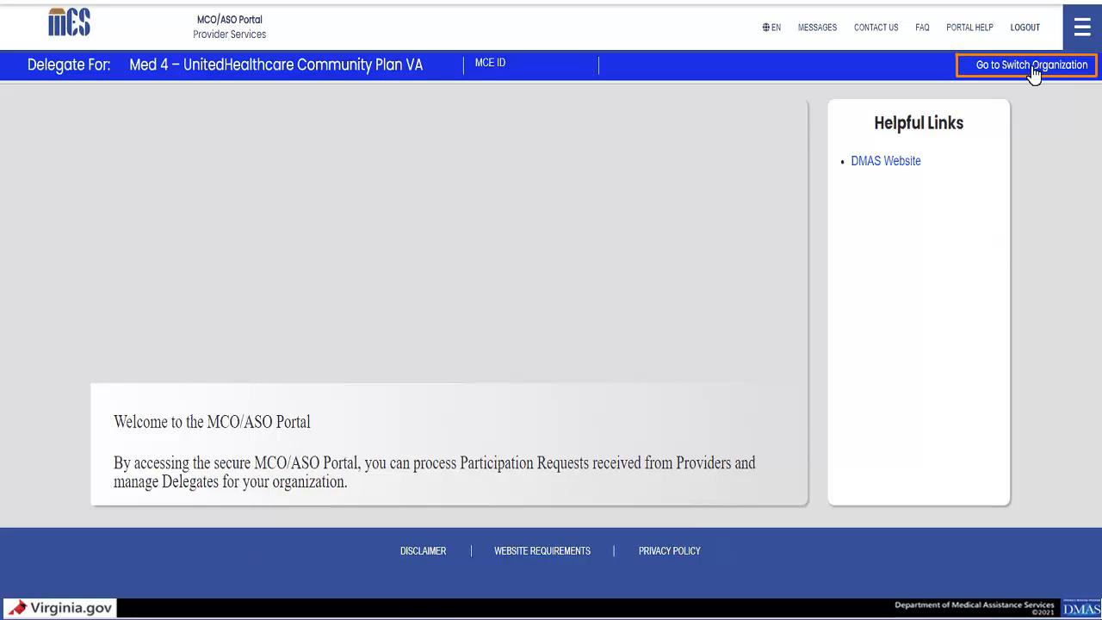
- Open the Switch Organization page and select the Med 4 – UnitedHealthcare Community Plan VA record
click(1034, 74)
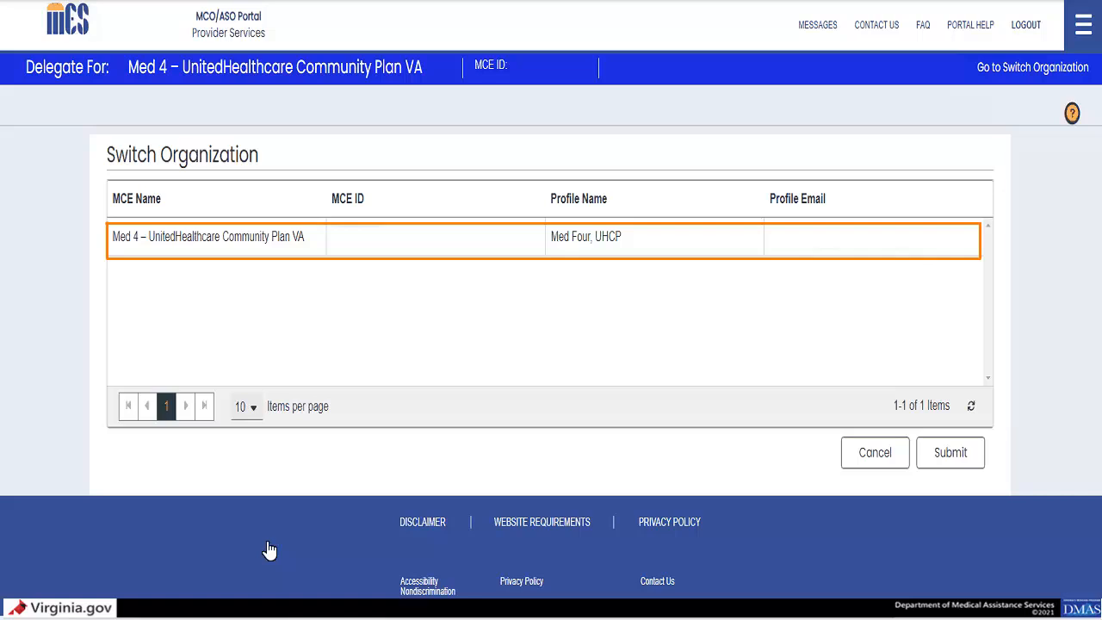
click(274, 246)
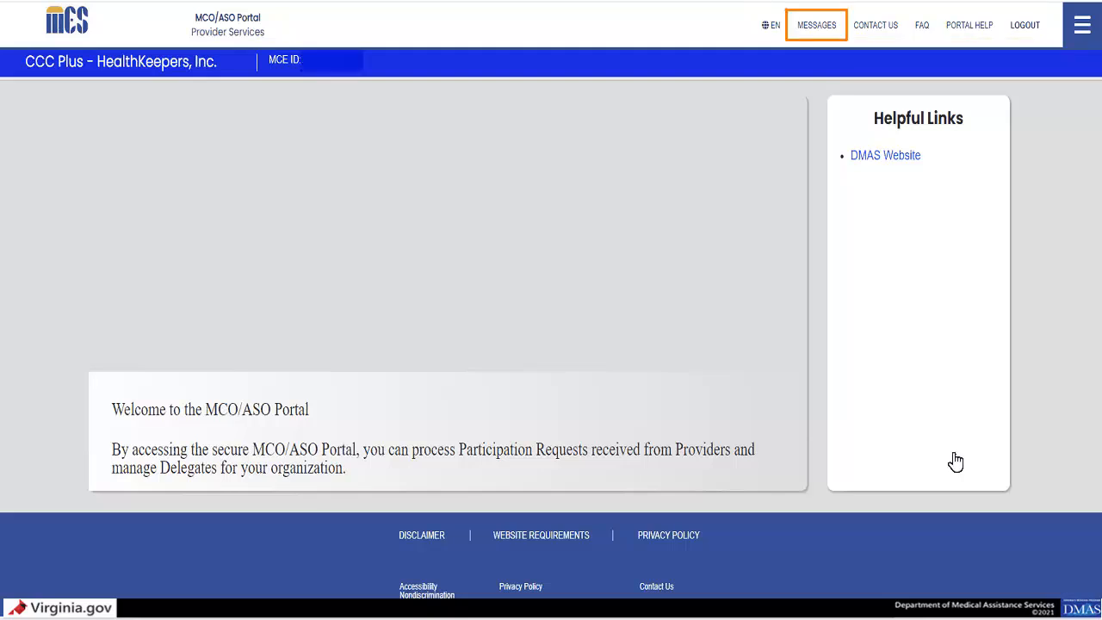
- View the Messages window and the Contact Us directory, closing each one after viewing
click(816, 35)
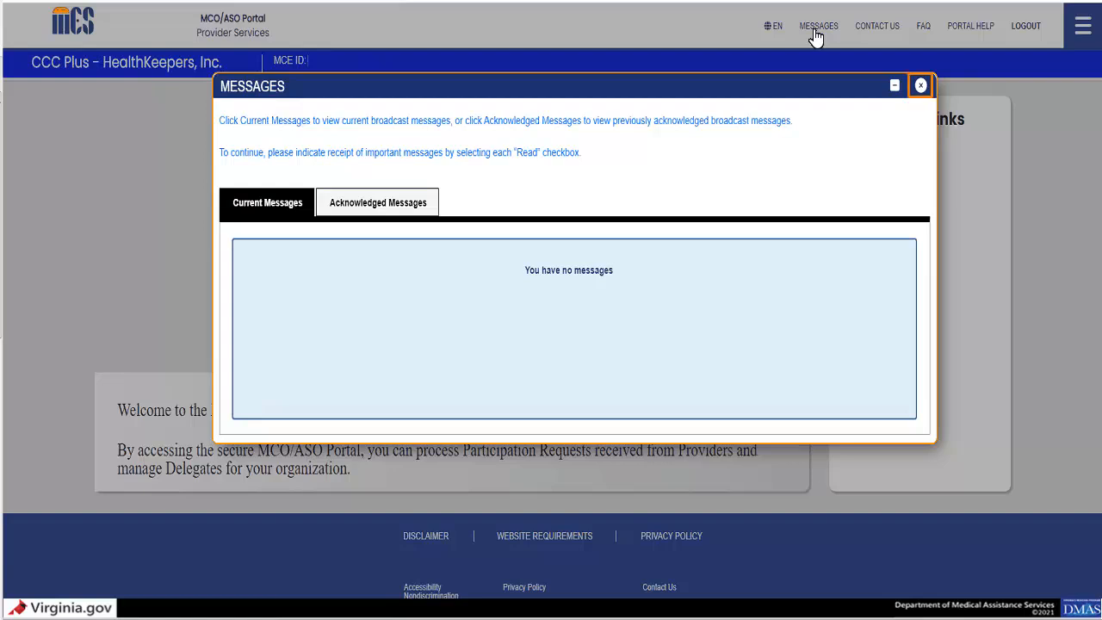
click(921, 87)
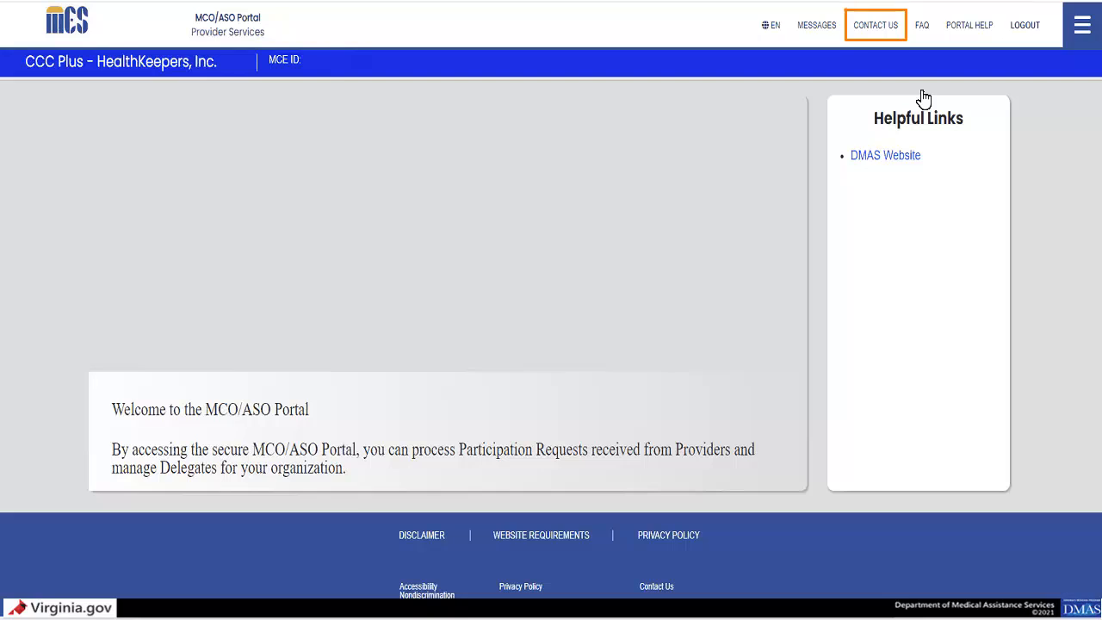
click(872, 33)
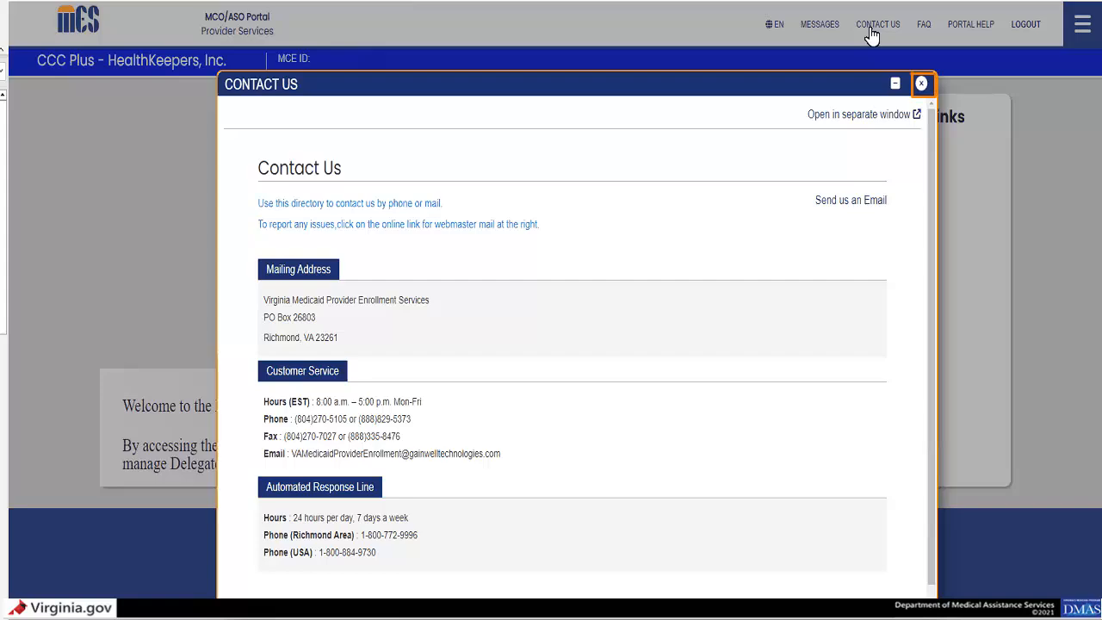
click(921, 83)
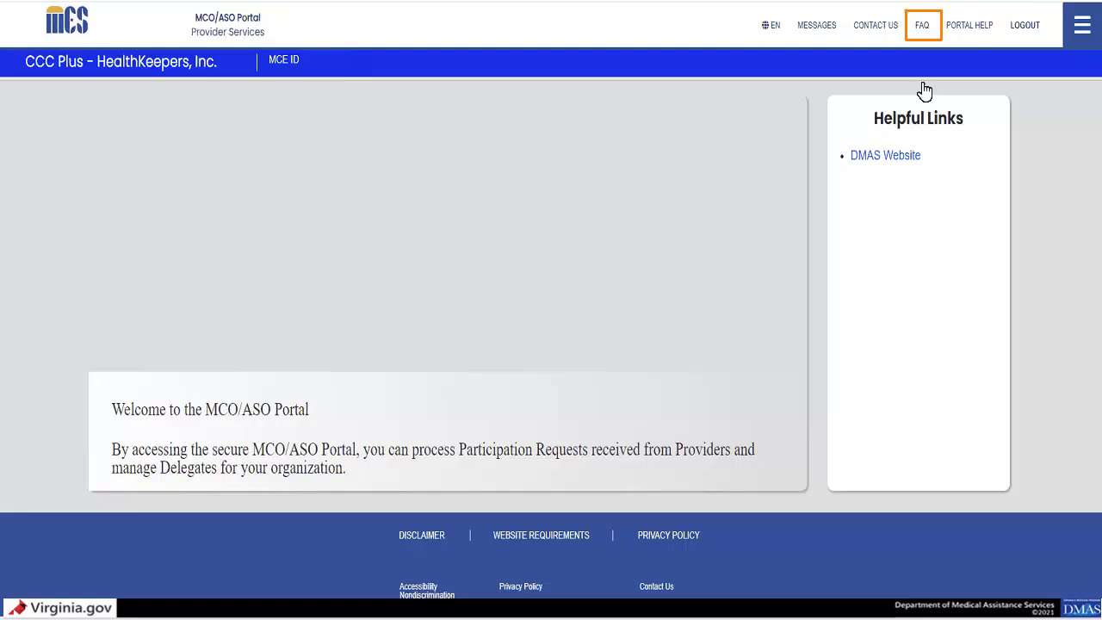
- View the MCO Portal frequently asked questions, close them, and open the portal help
click(923, 33)
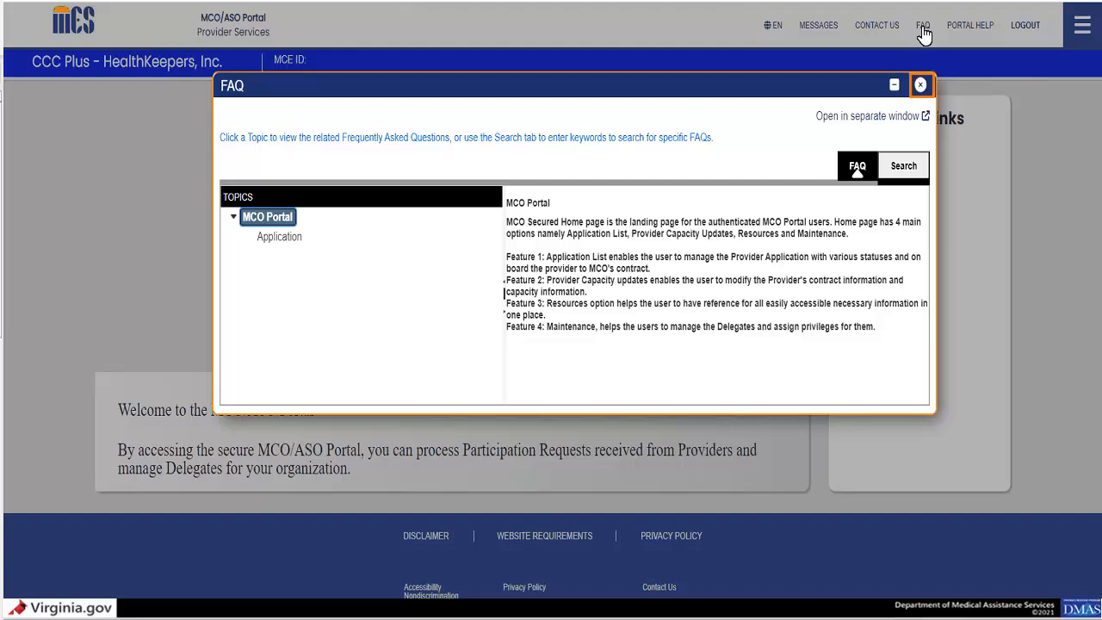
click(920, 85)
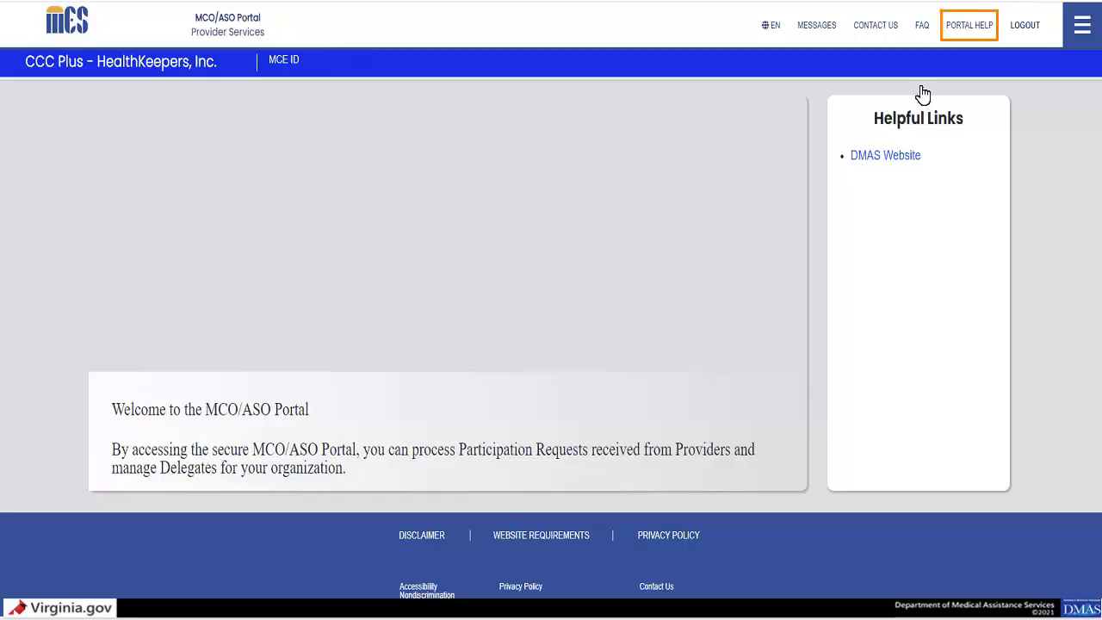
click(970, 27)
- Open the account profile through Portal Profile Maintenance and put it in edit mode
click(1083, 25)
mouse_move(953, 130)
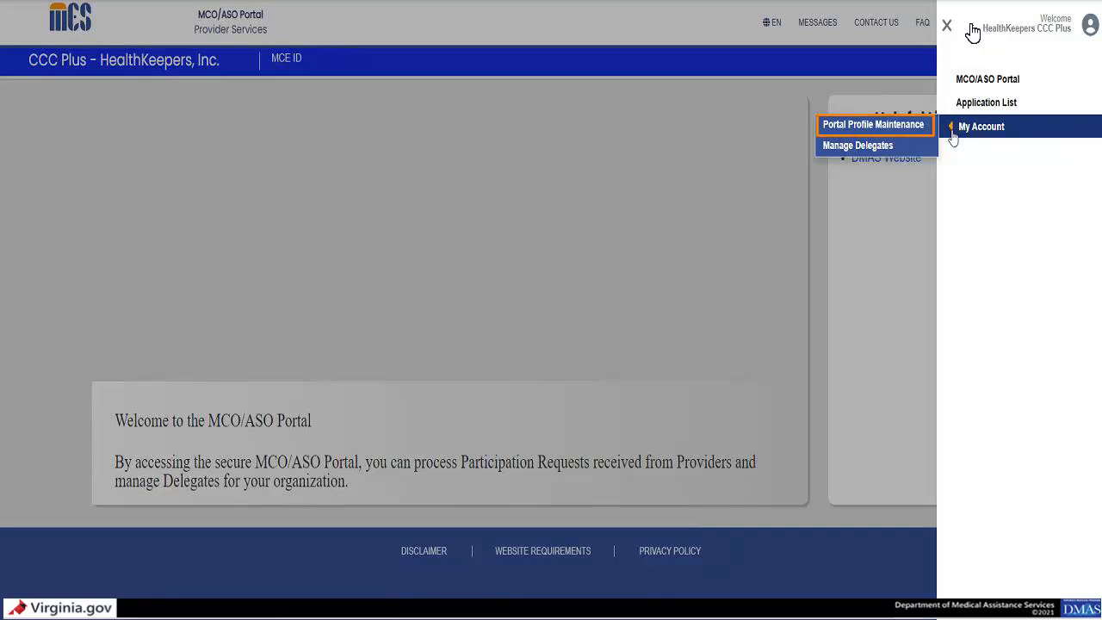
click(852, 126)
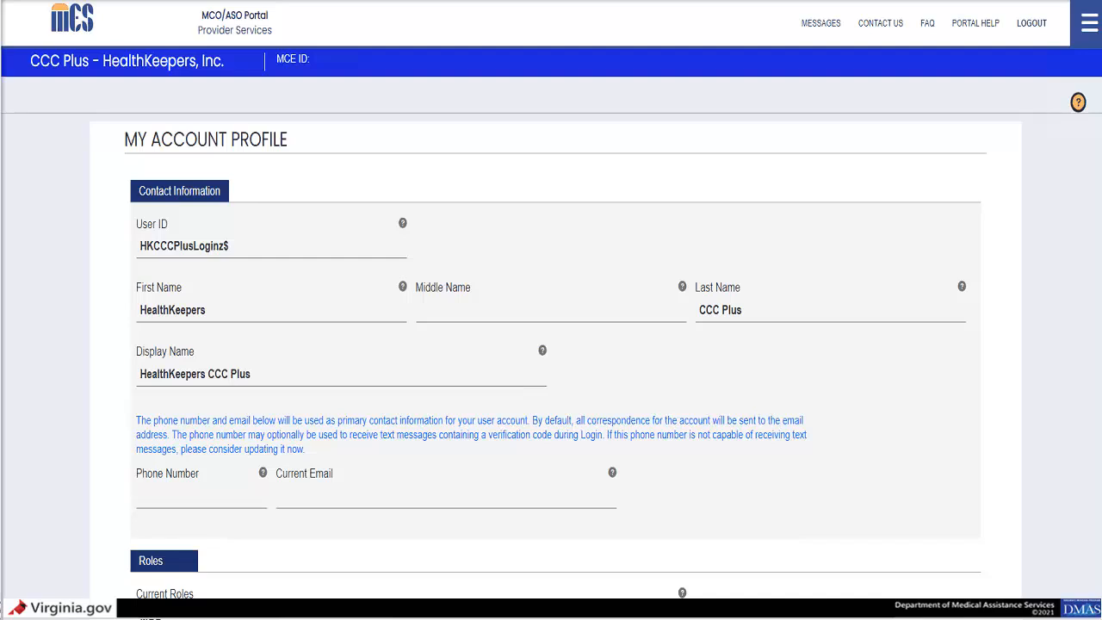
scroll(851, 131, down, 3)
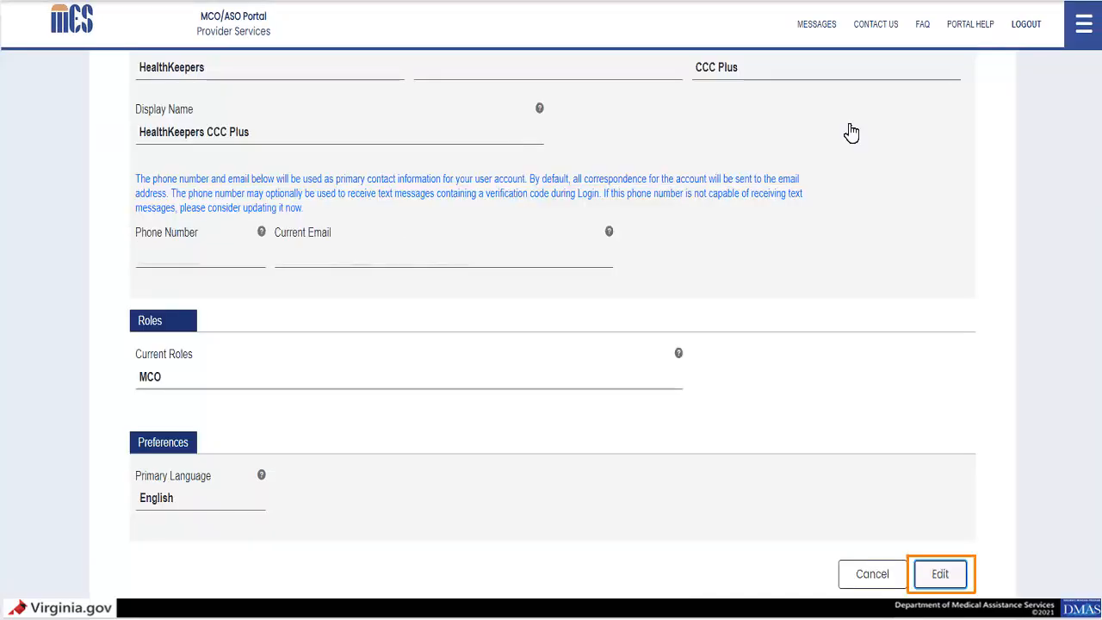
click(942, 577)
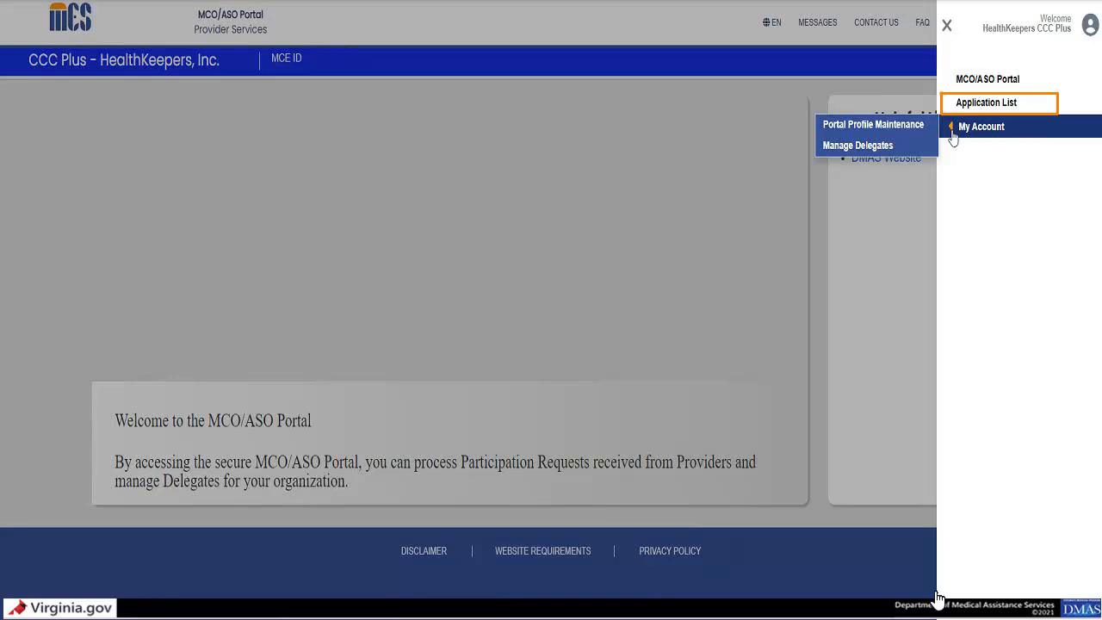
- Open the application list and expand the Addiction Recovery Care, LLC revalidation record
click(989, 105)
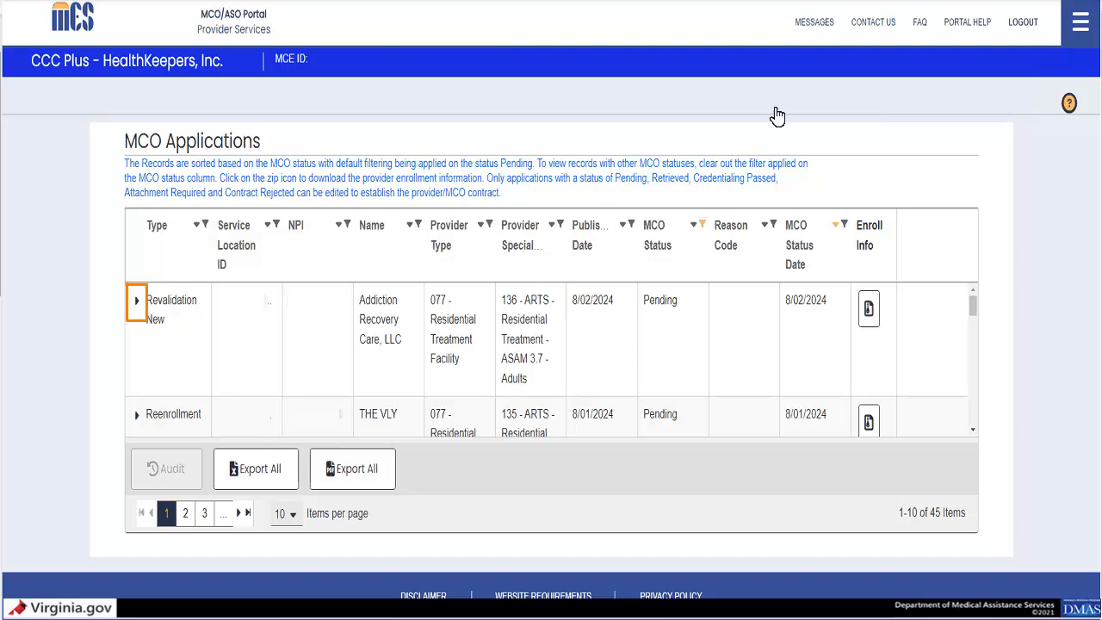
click(136, 299)
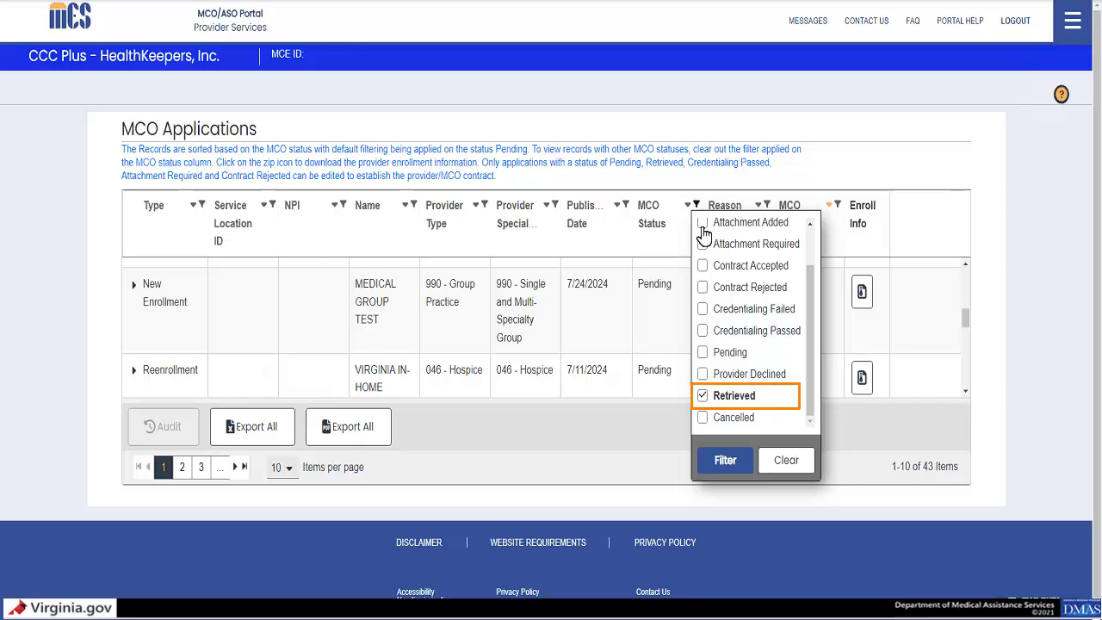
- Filter the MCO applications by the MCO status Retrieved
click(703, 396)
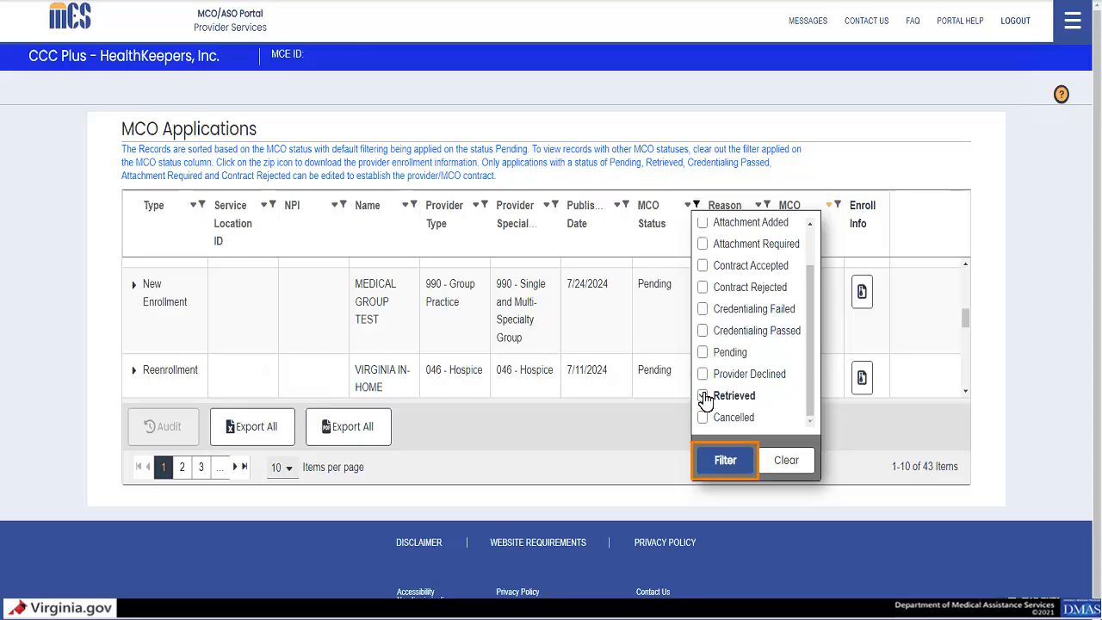
click(721, 464)
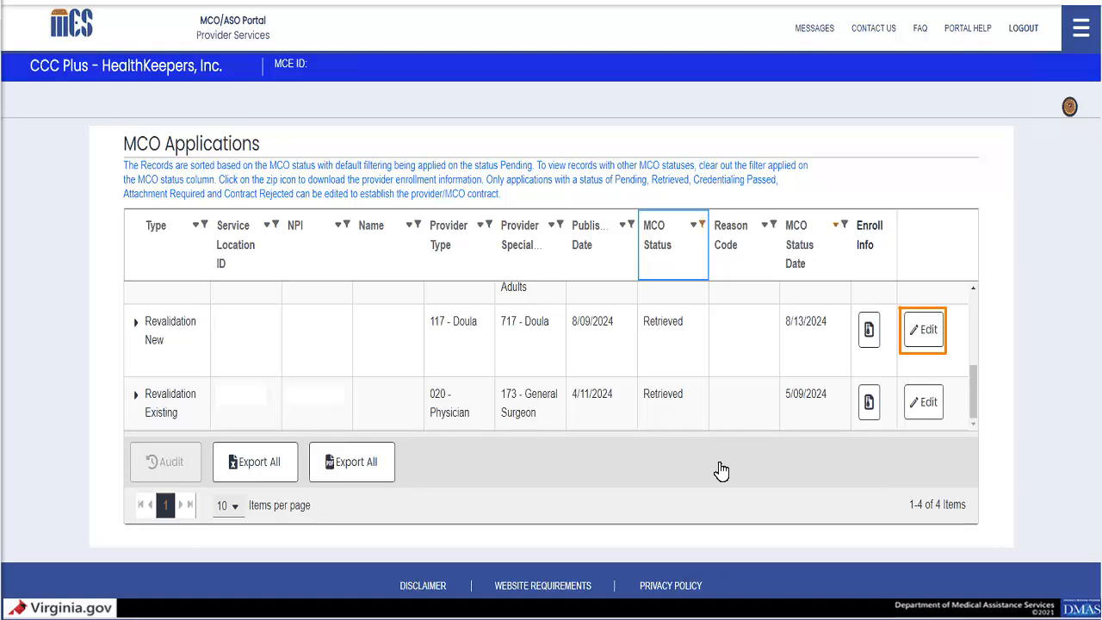
- Set the Doula Revalidation New record to MCO status Attachment Required with reason code Further information needed from provider
click(926, 334)
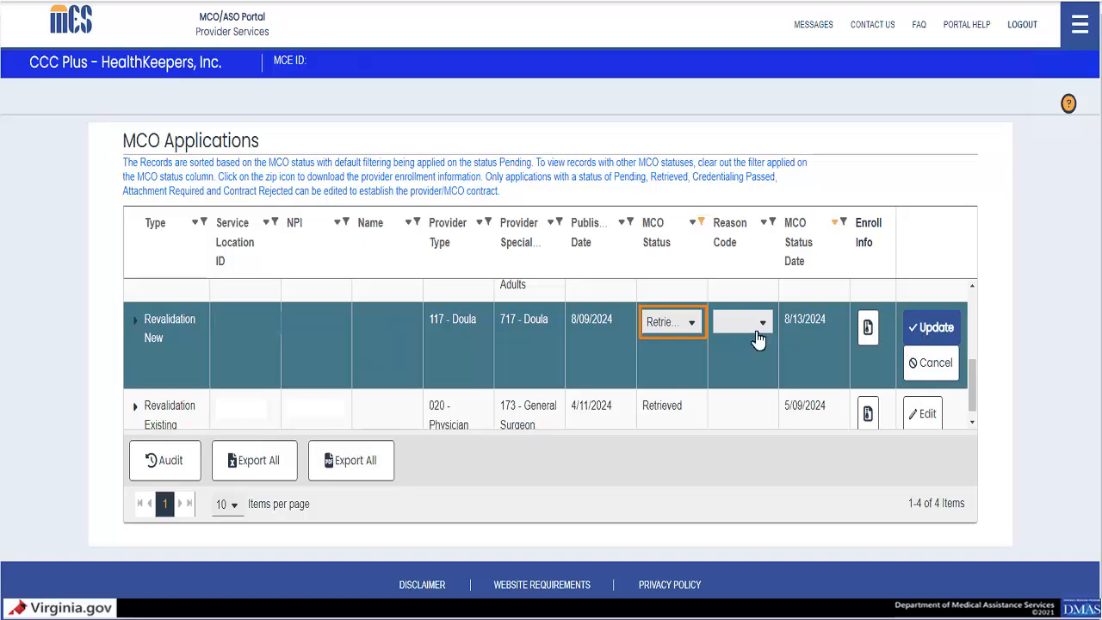
click(691, 324)
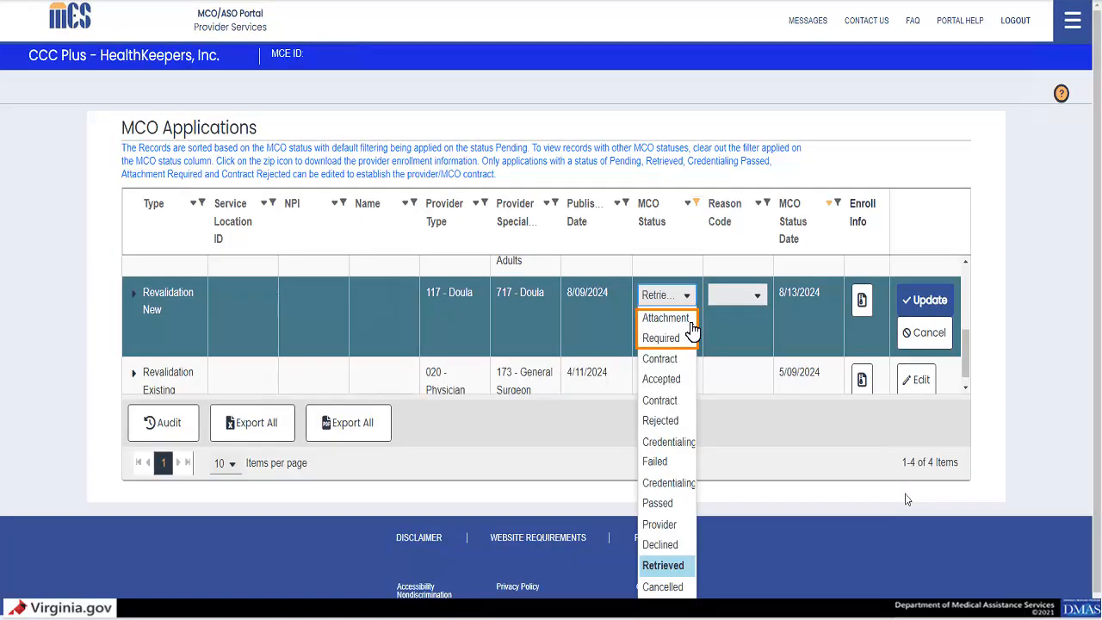
click(668, 328)
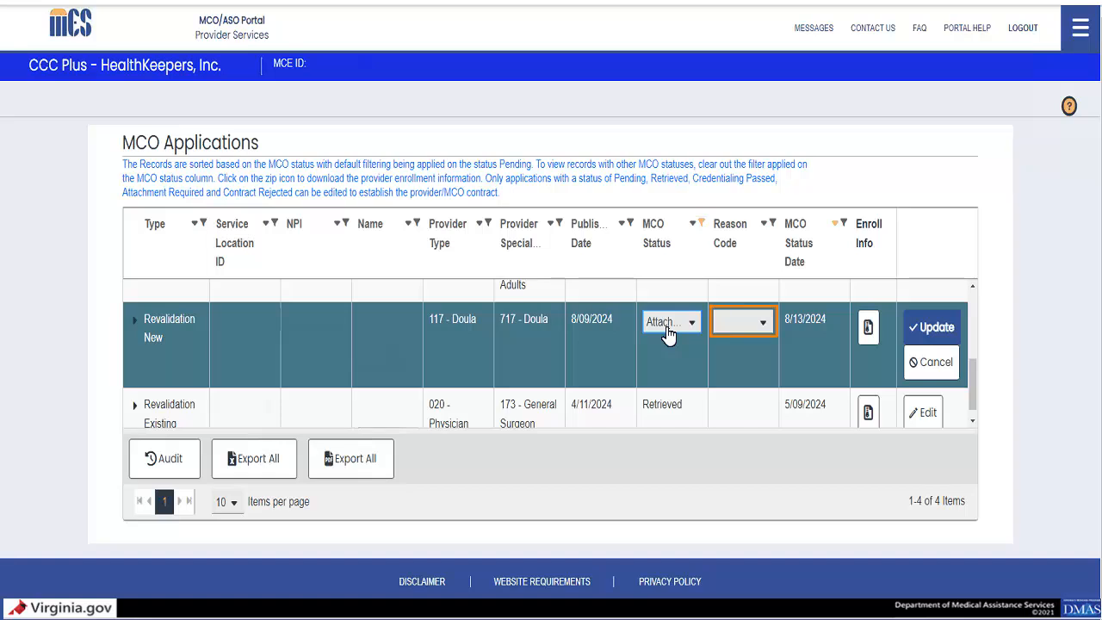
click(763, 322)
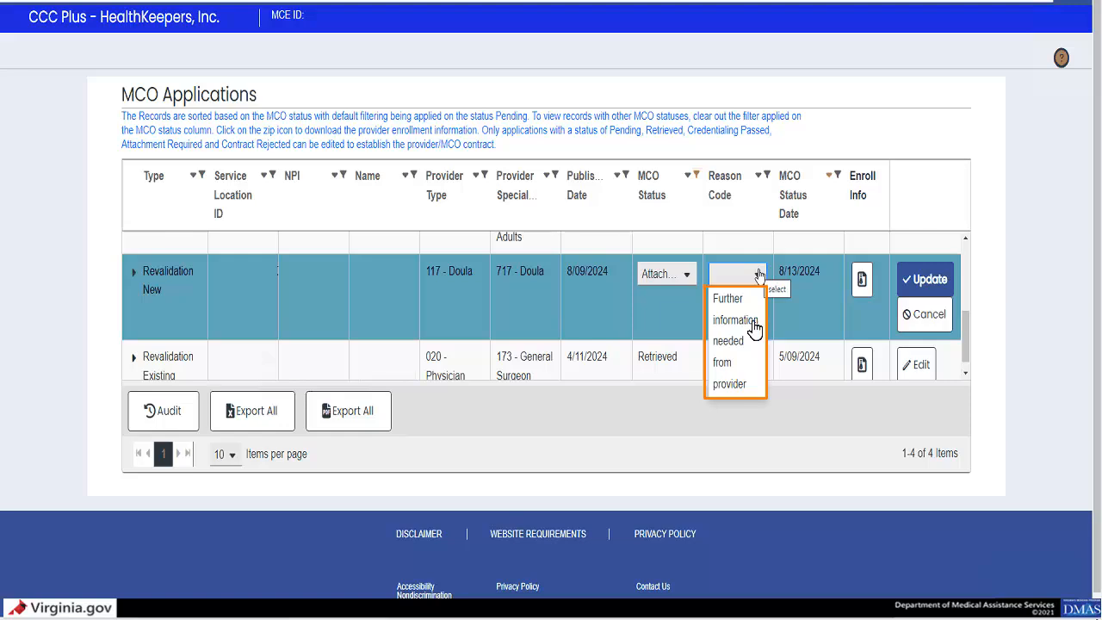
click(732, 374)
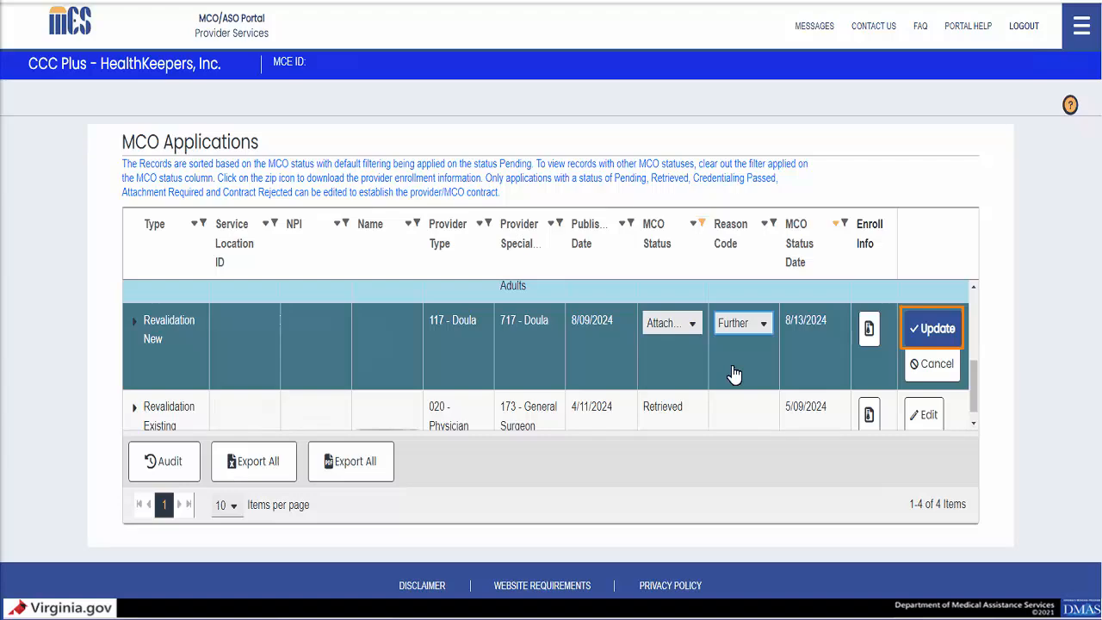
- Update the Doula record and submit the required provider document as Updated License, acknowledging the alert
click(937, 335)
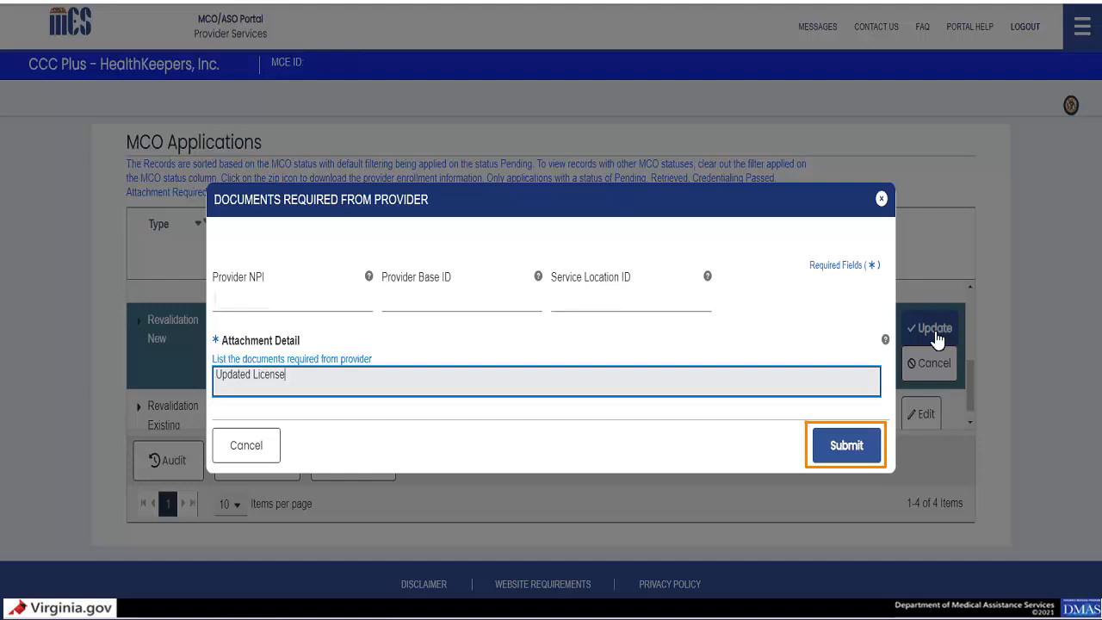
click(846, 450)
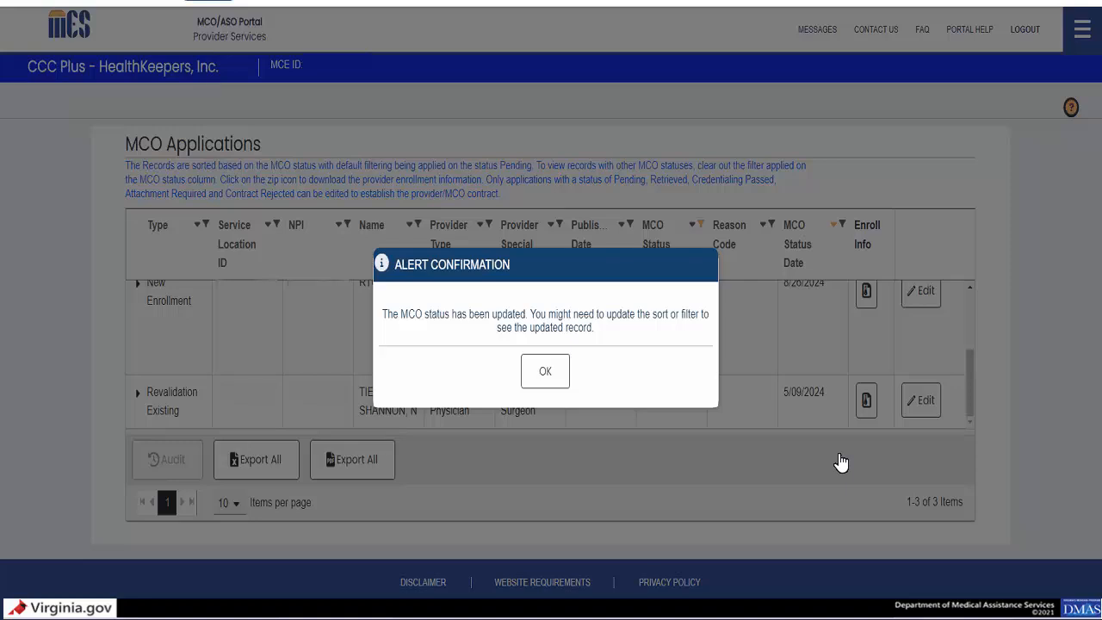
click(546, 372)
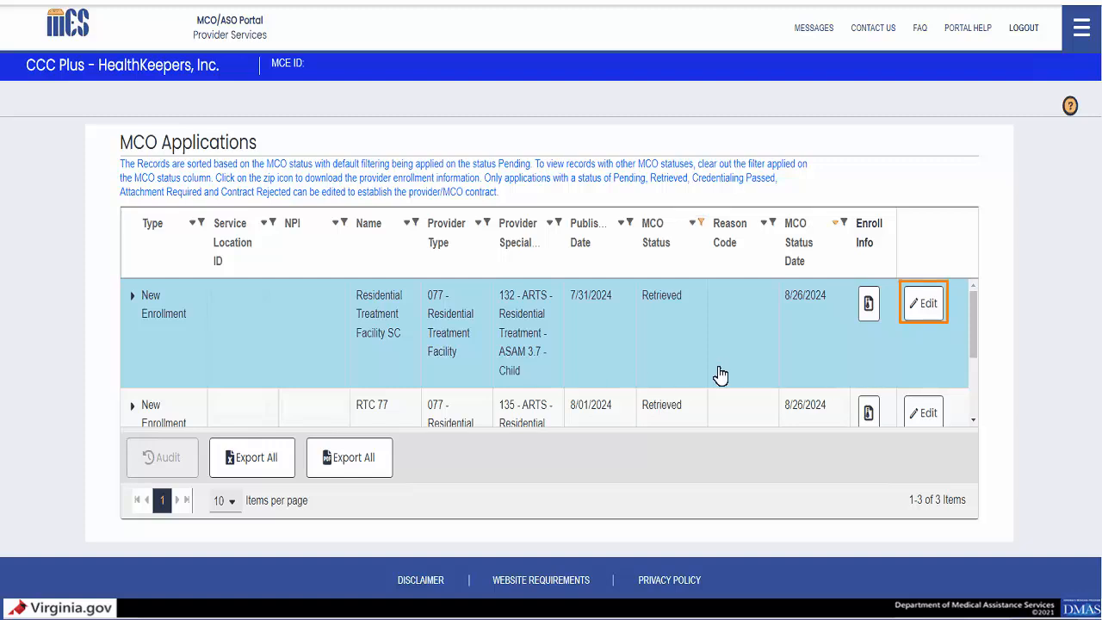
- Update the Residential Treatment Facility SC application to Contract Rejected with reason code Contract Rejected due to findings, and accept the completion alert
click(925, 307)
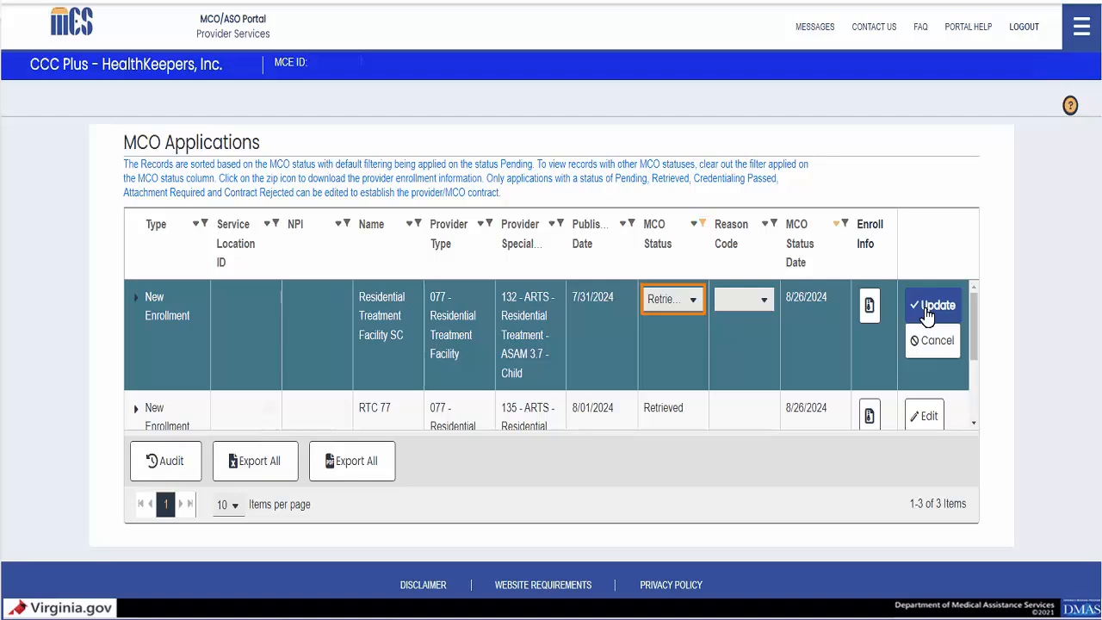
click(693, 299)
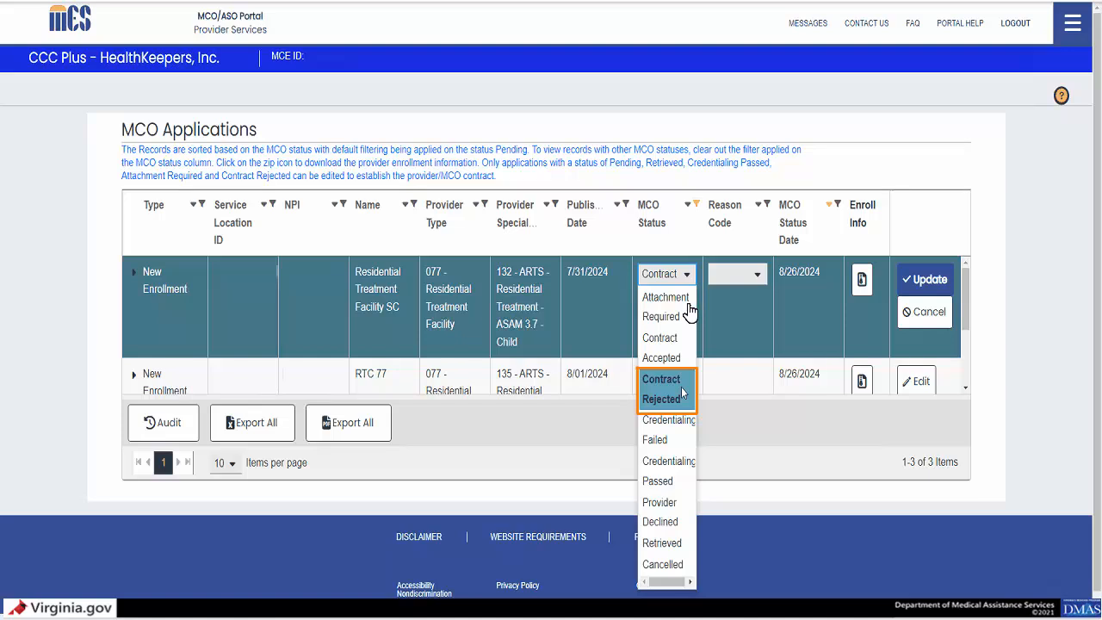
click(682, 389)
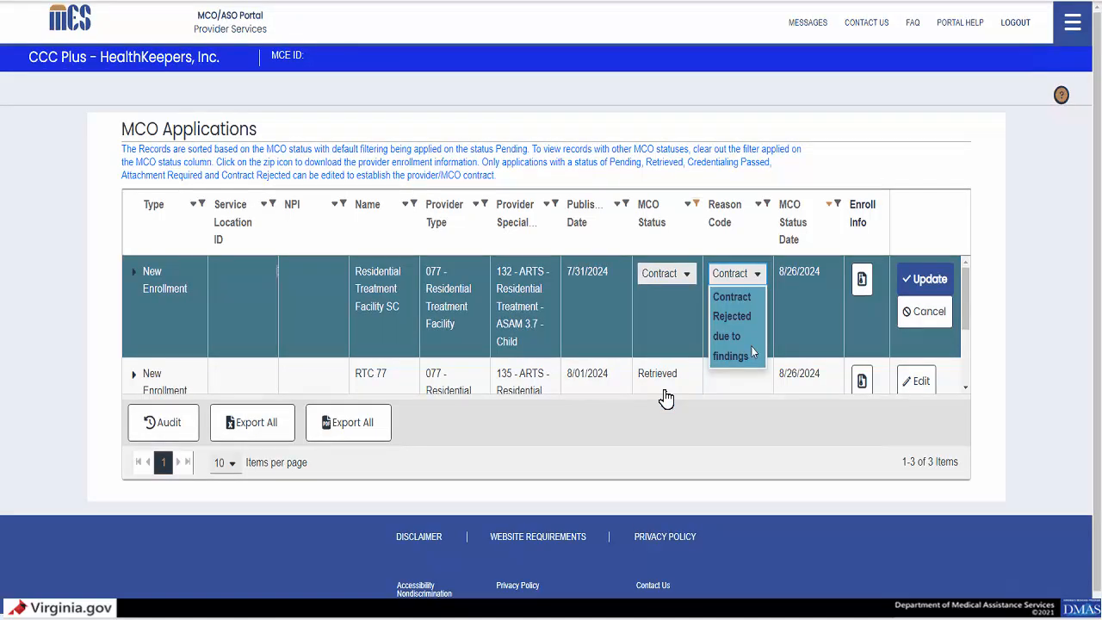
click(746, 323)
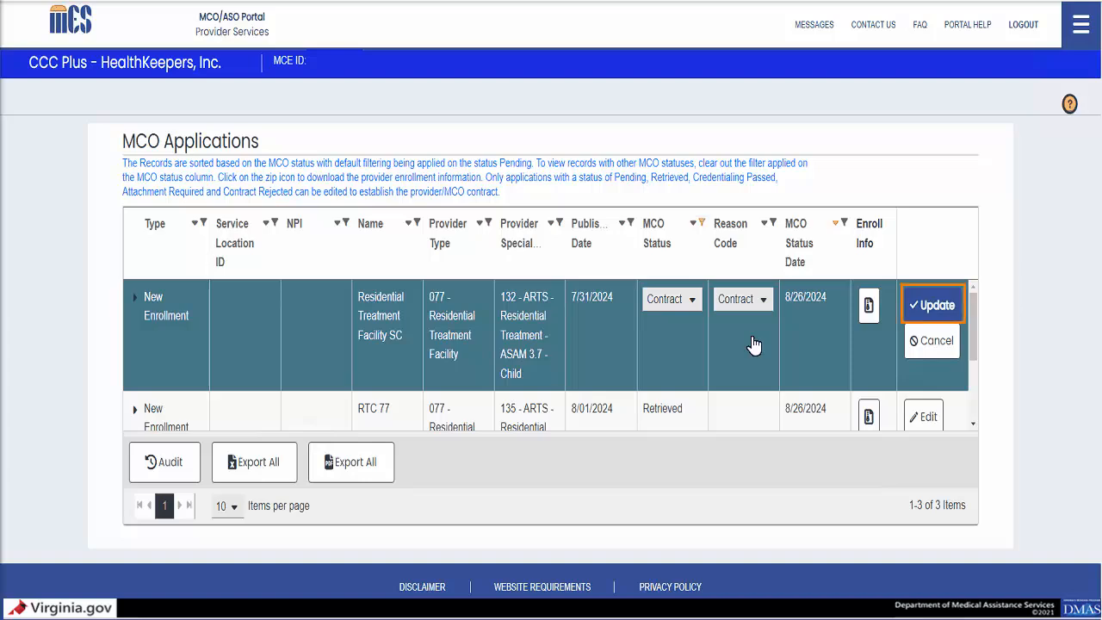
click(939, 306)
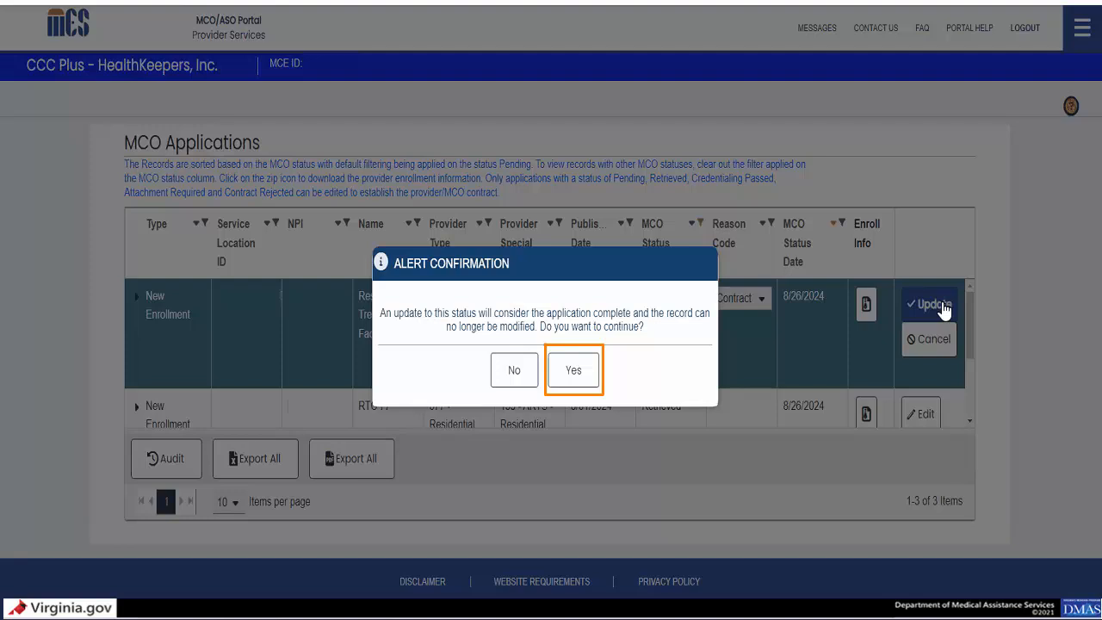
click(572, 372)
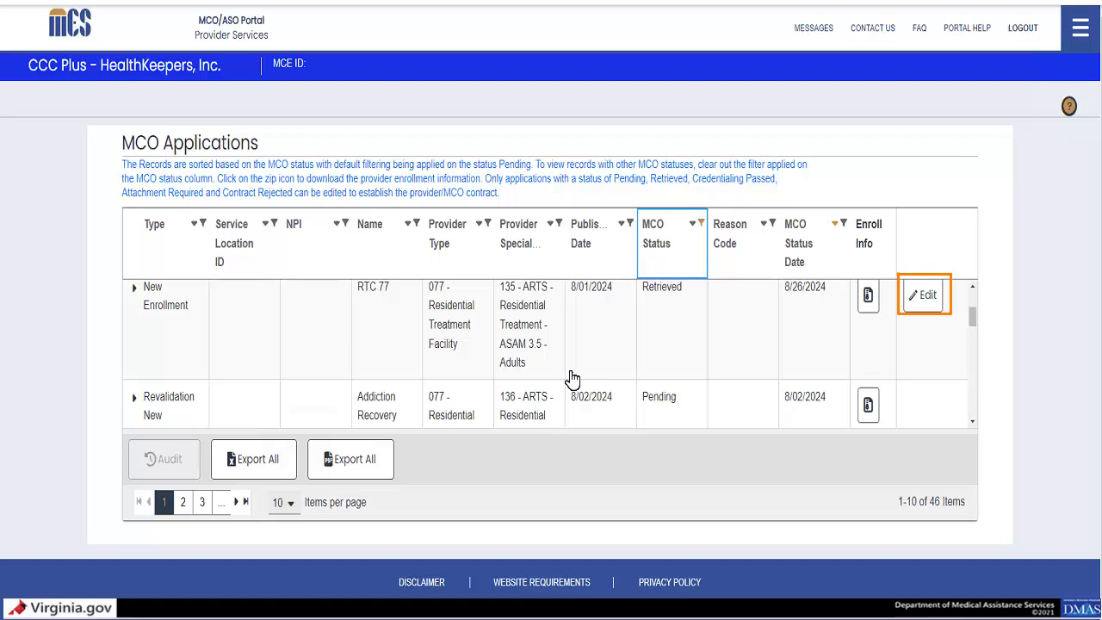
- Update the RTC 77 application to Contract Accepted with reason code Contract approved after negotiation, and accept the completion alert
click(921, 295)
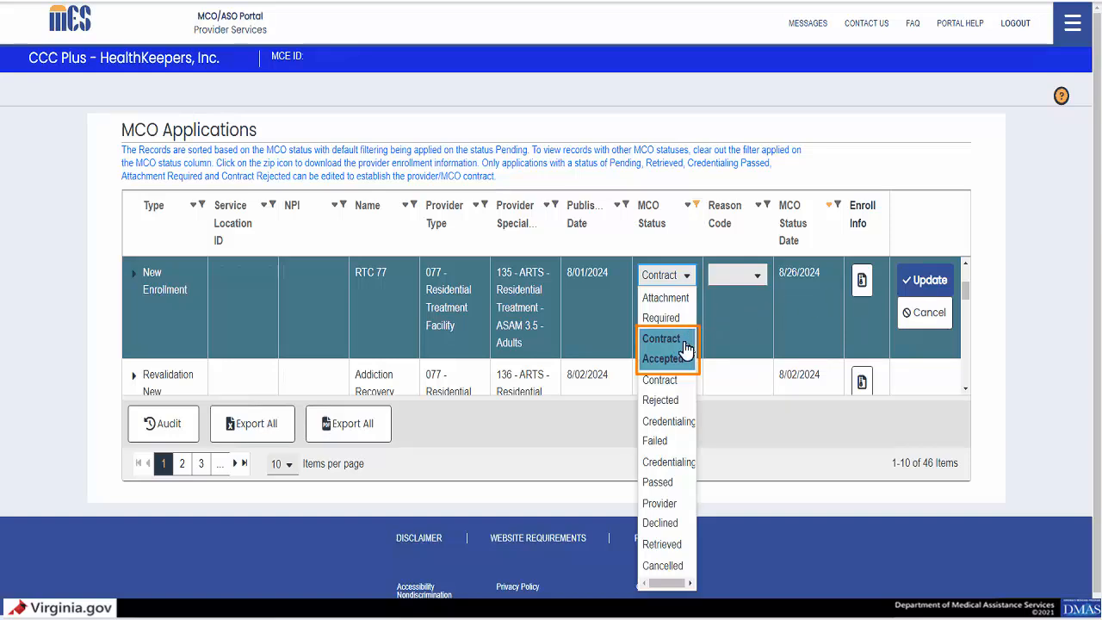
click(689, 349)
click(757, 276)
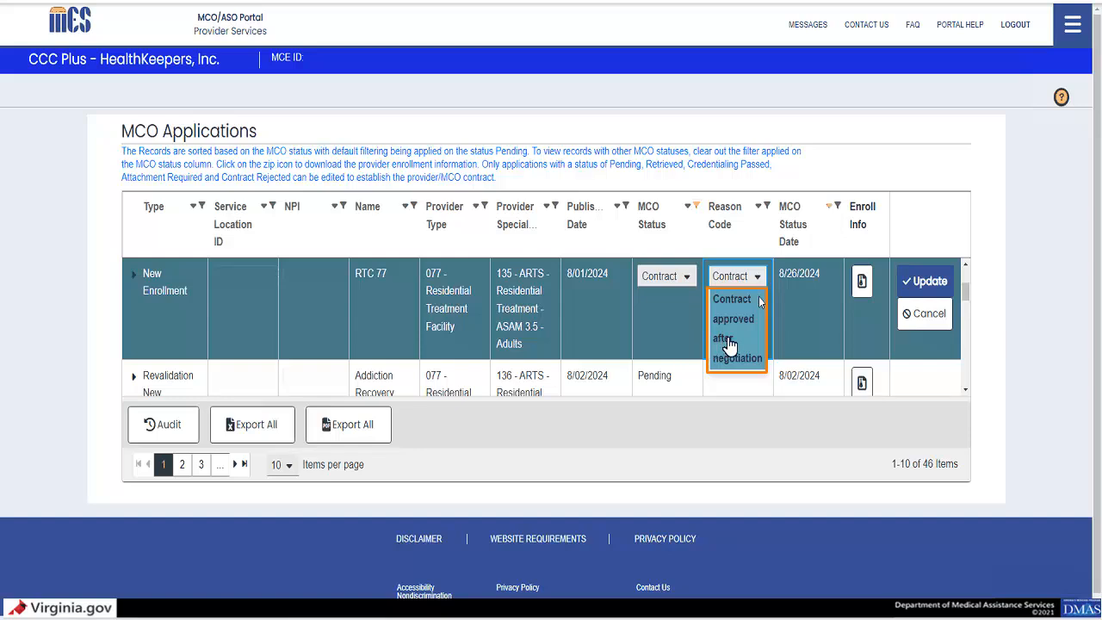
click(724, 345)
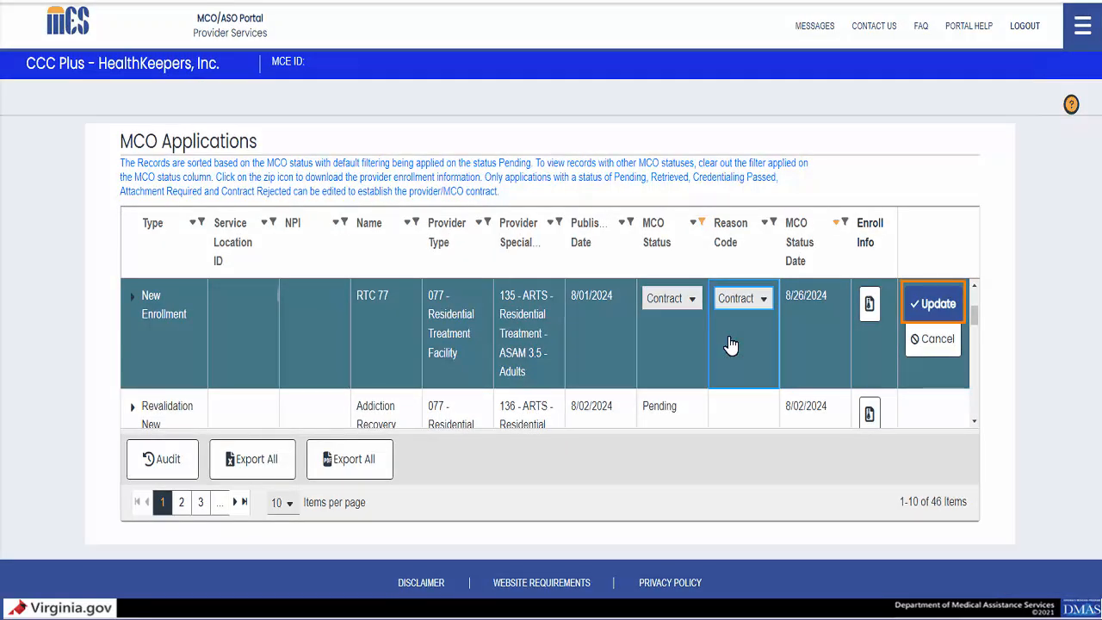
click(931, 304)
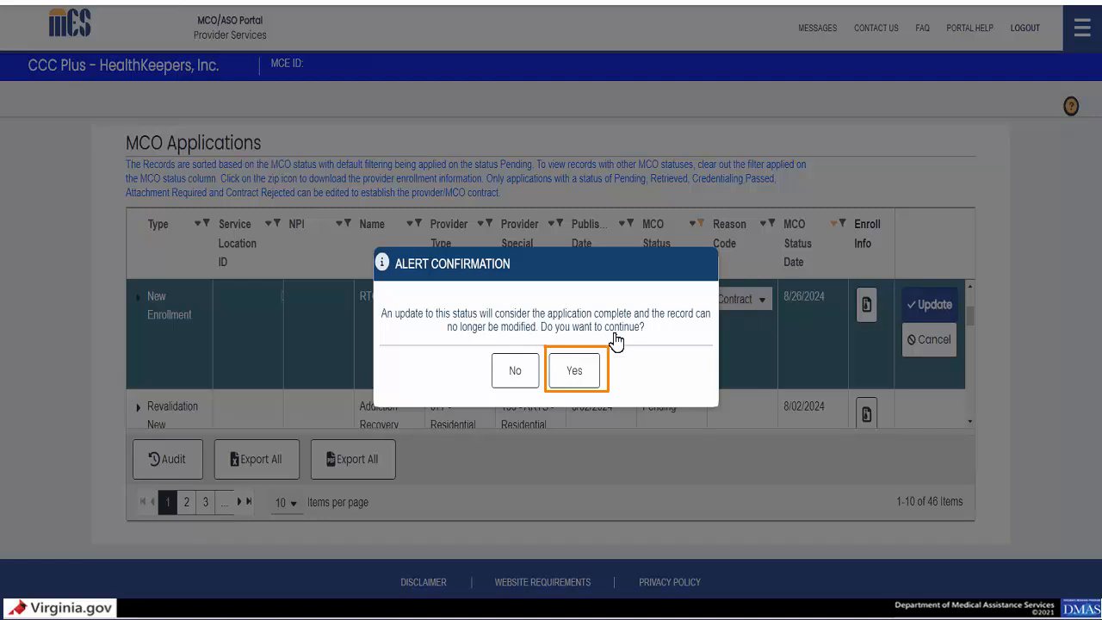
click(574, 372)
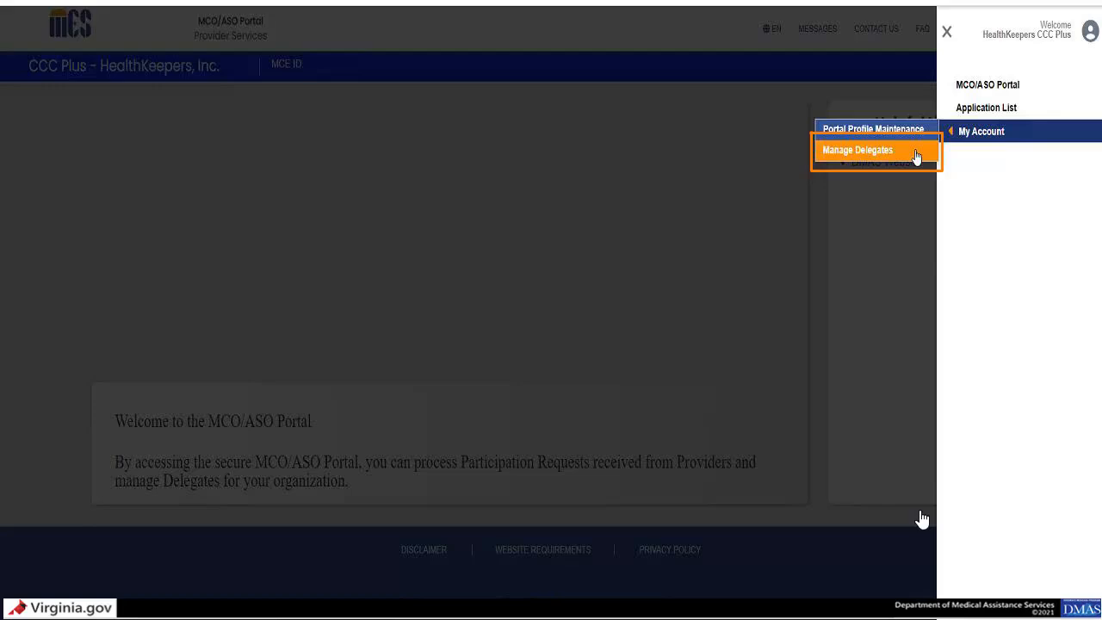
- In Manage Delegates, begin adding a registered delegate by entering the delegate's last name and relationship code
click(915, 155)
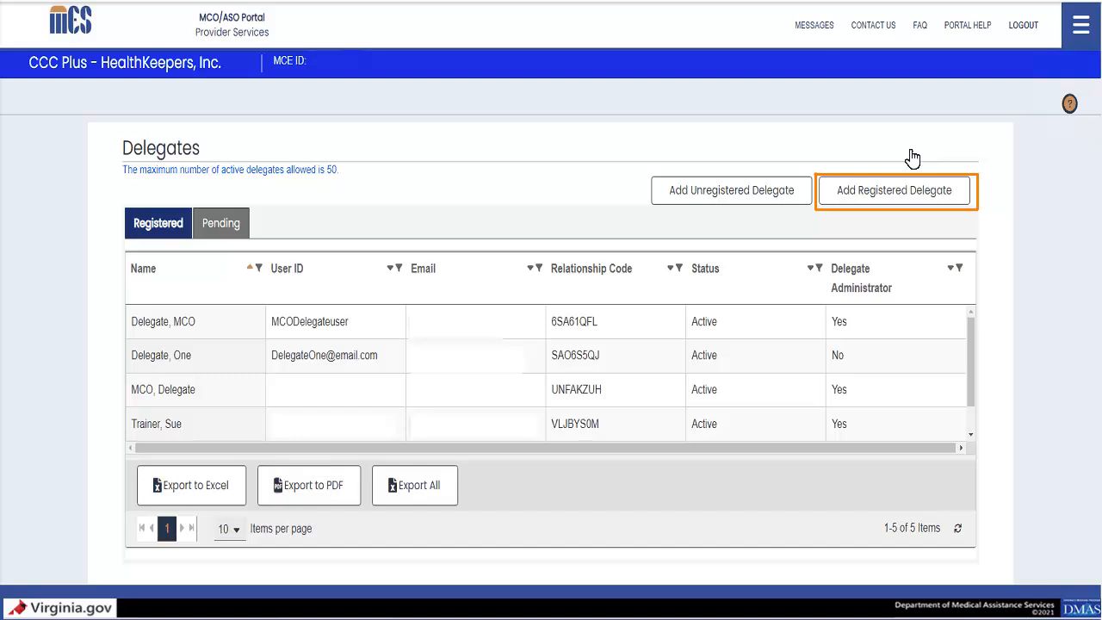
click(908, 193)
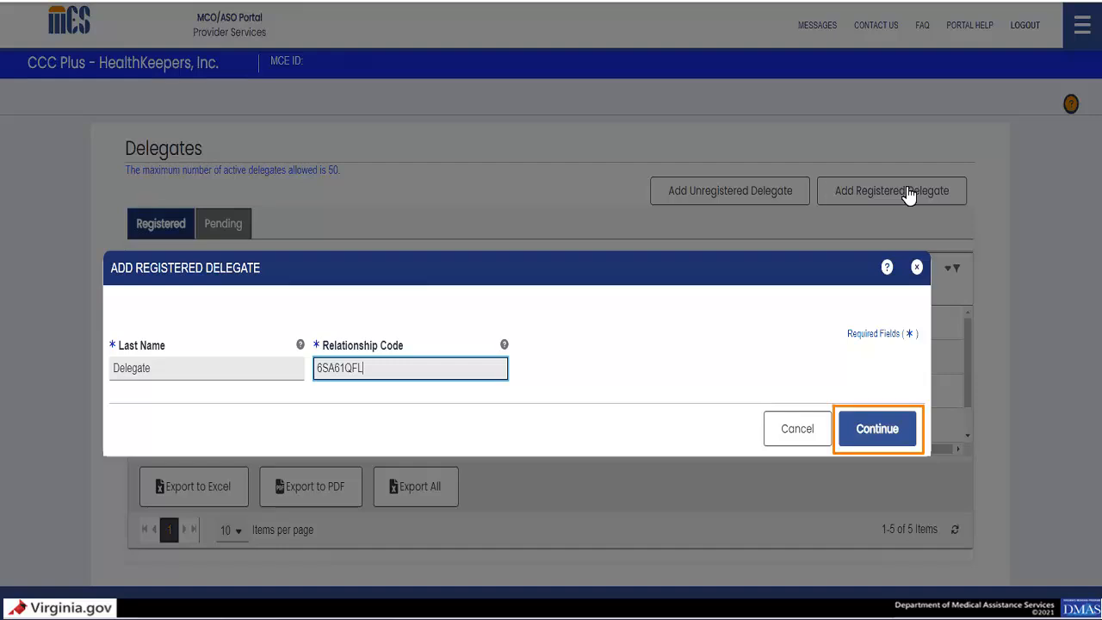
click(880, 436)
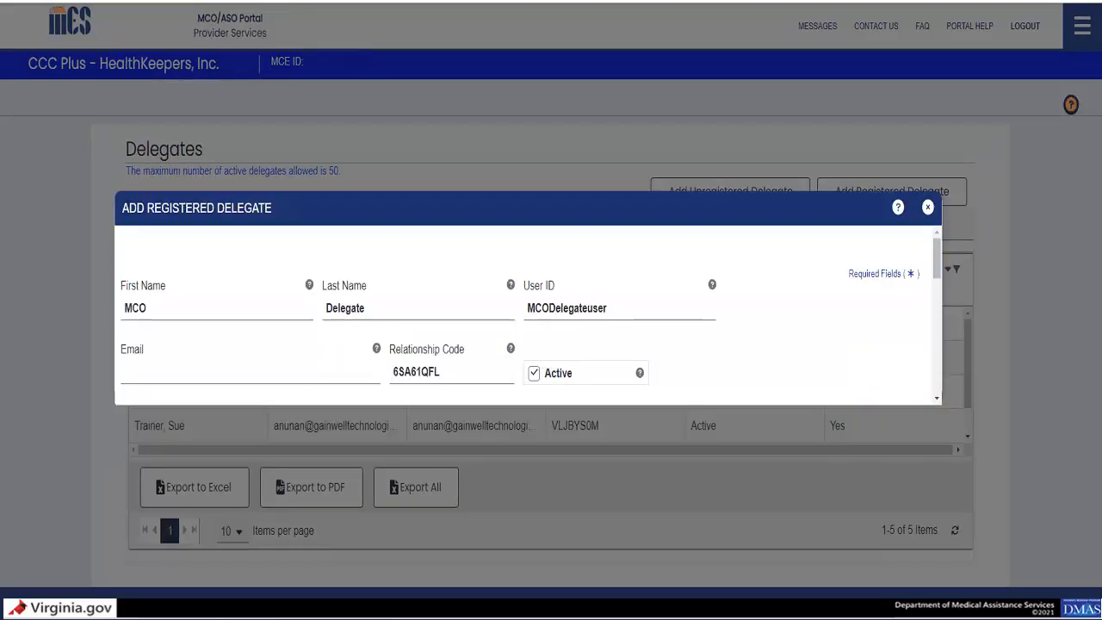